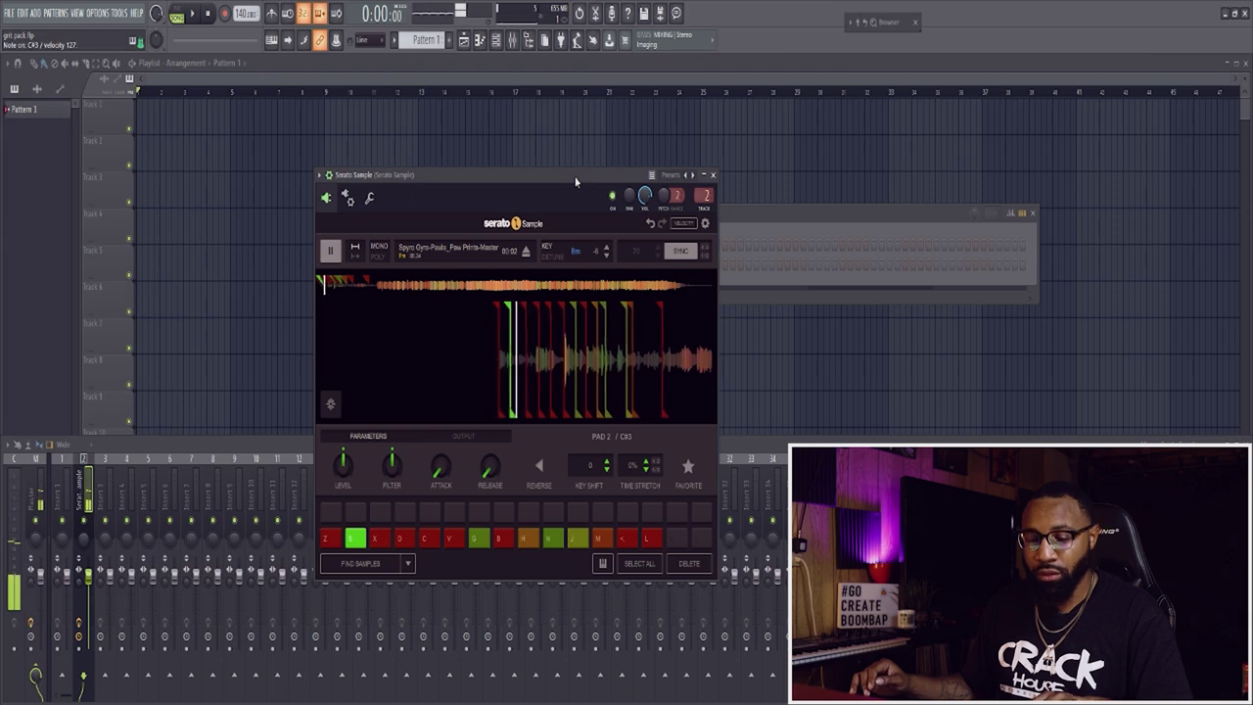
Audition the chopped sample slices in Serato Sample in order, from pad 3 through pad 14
{"action": "key", "text": "x"}
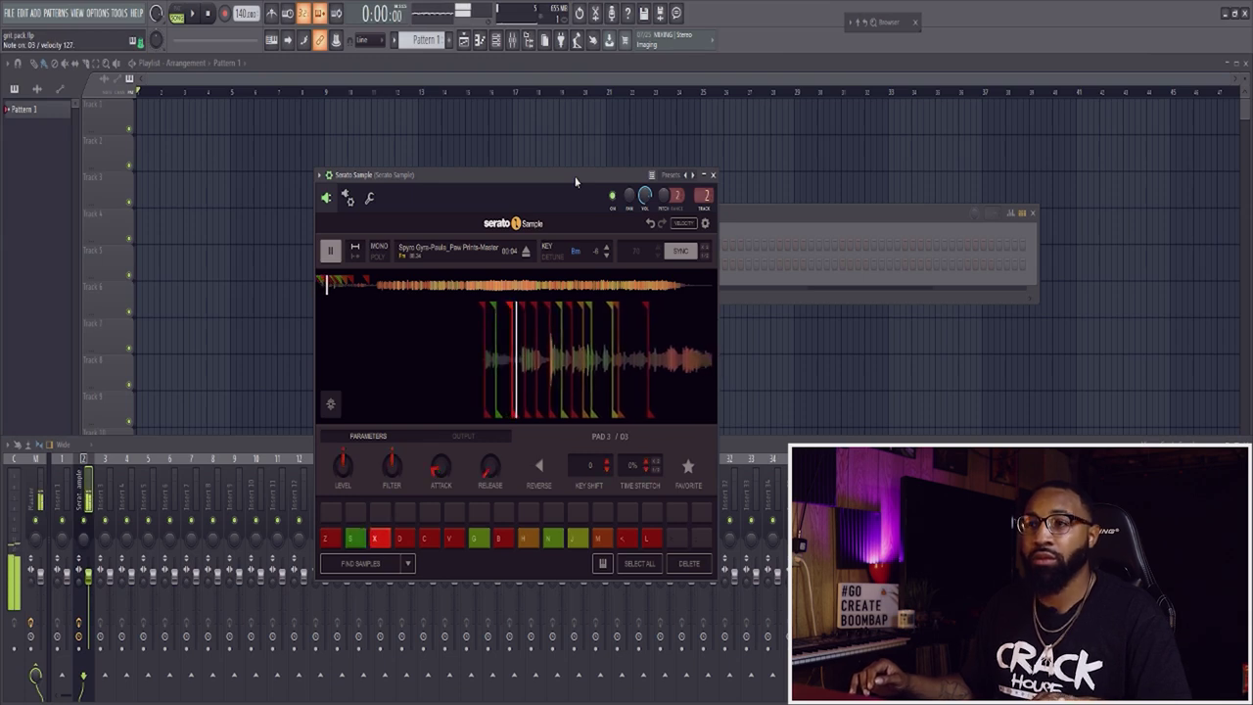
{"action": "key", "text": "d"}
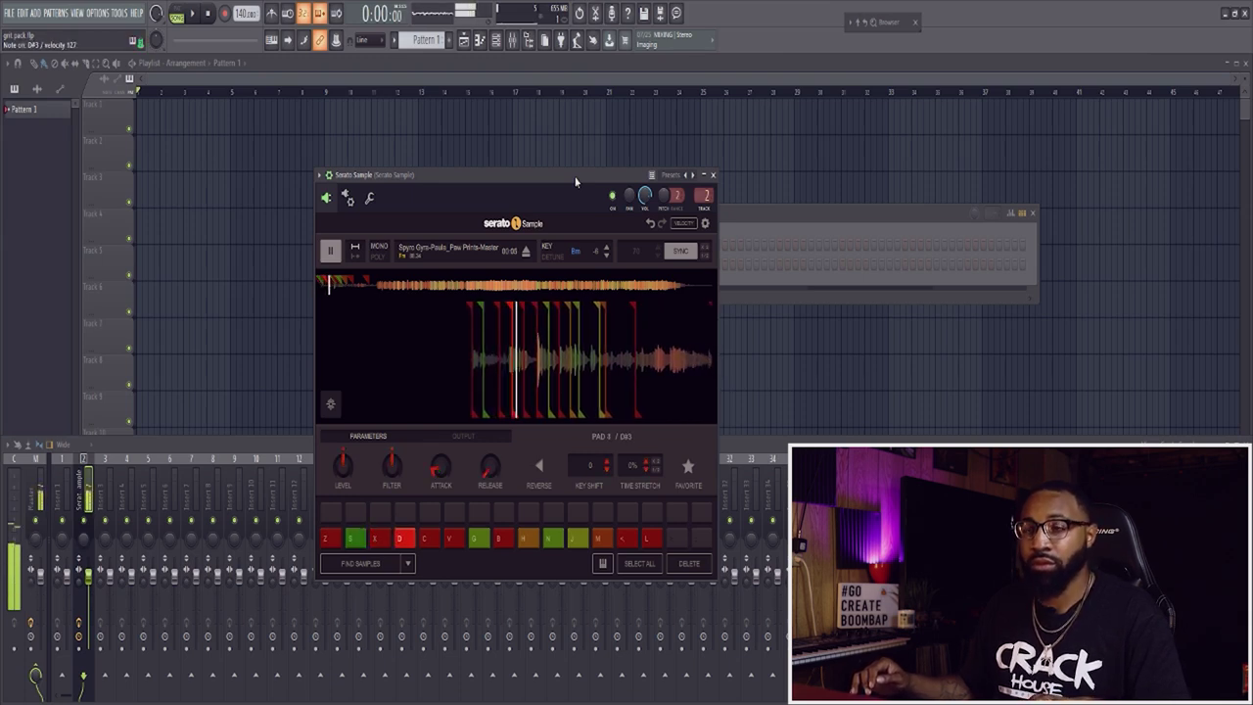
{"action": "key", "text": "c"}
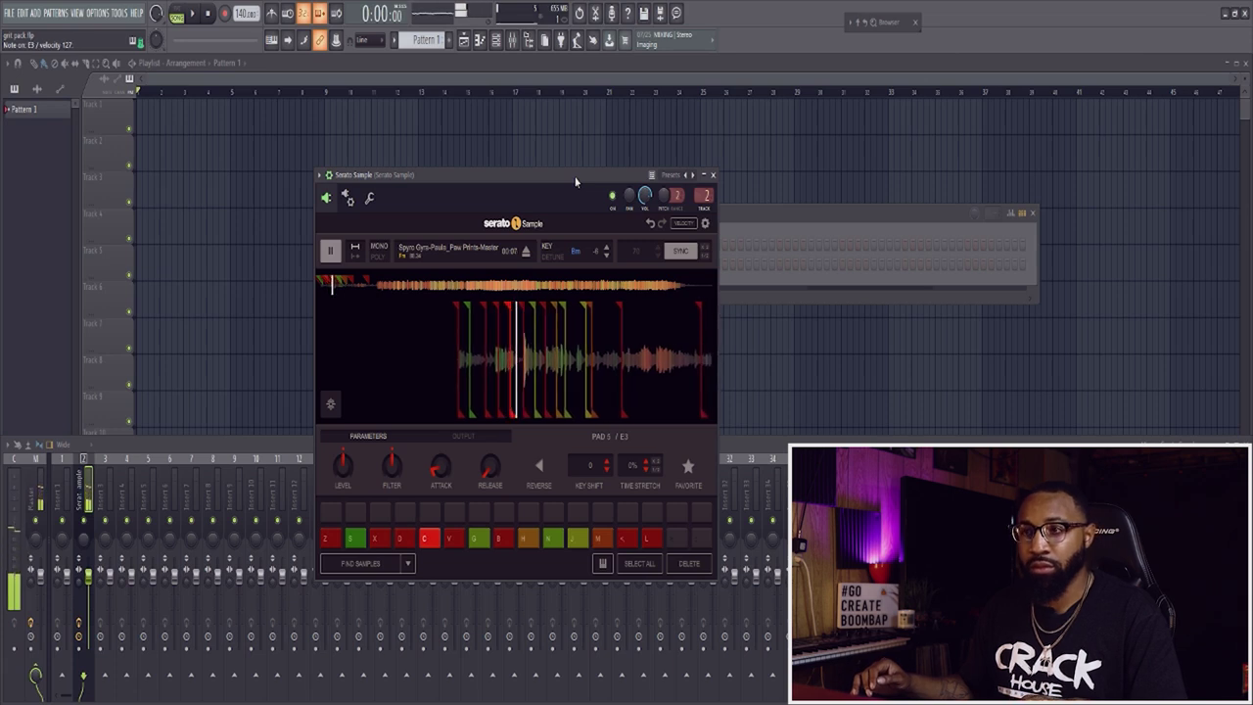
{"action": "key", "text": "v"}
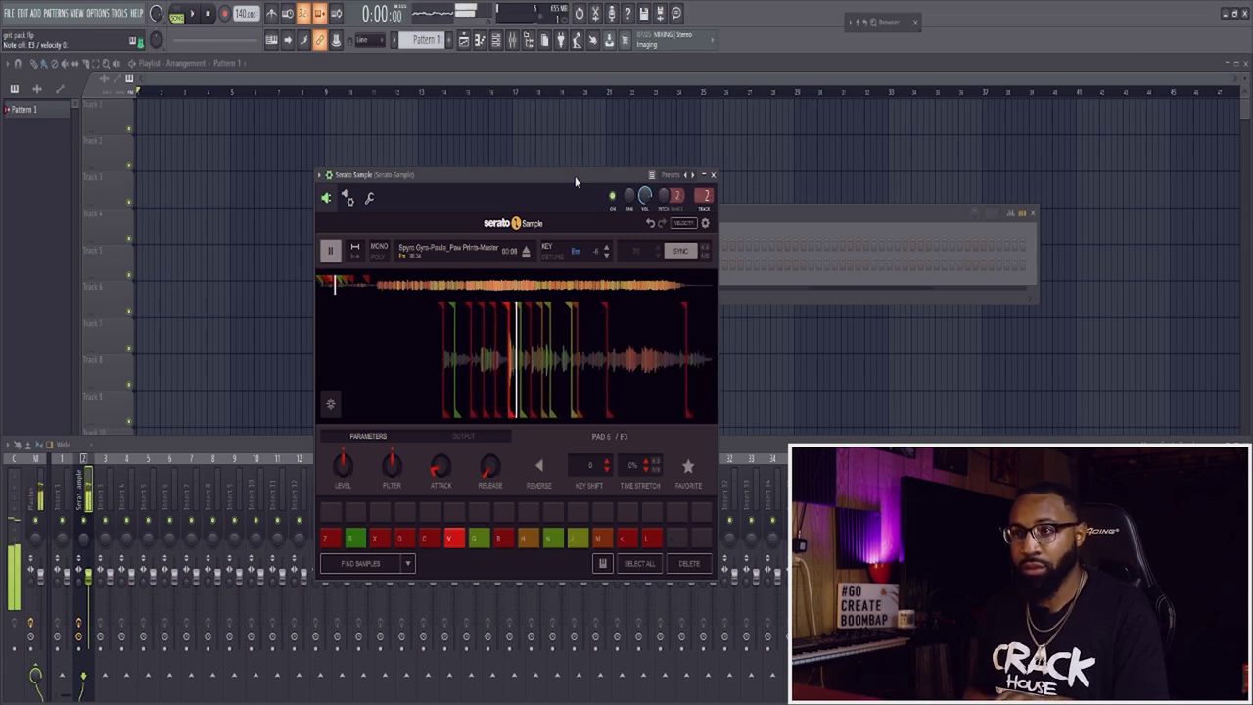
{"action": "key", "text": "g"}
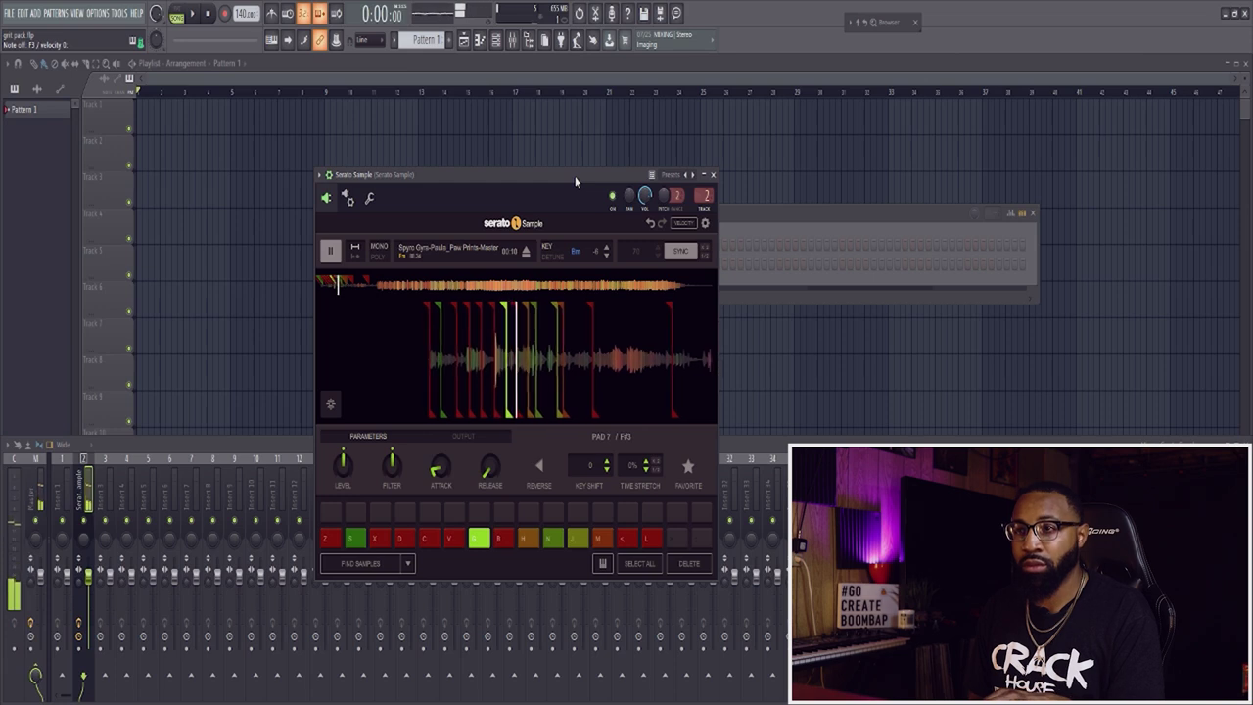
{"action": "key", "text": "b"}
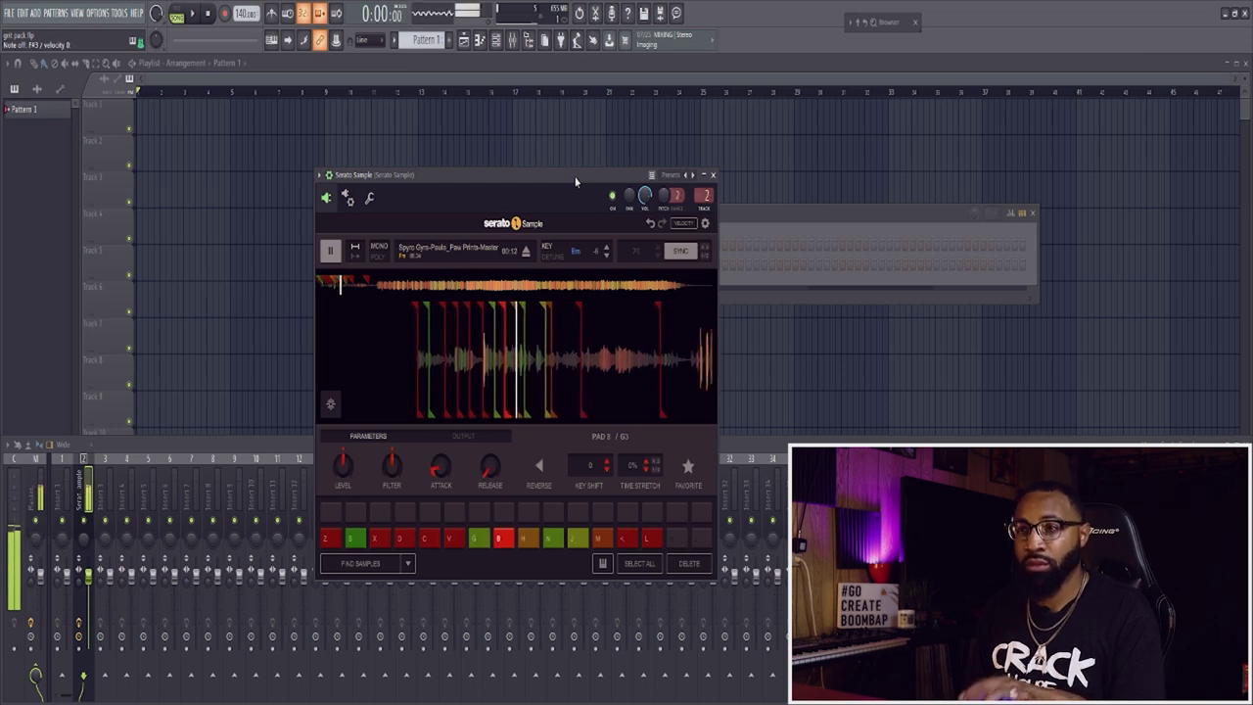
{"action": "key", "text": "h"}
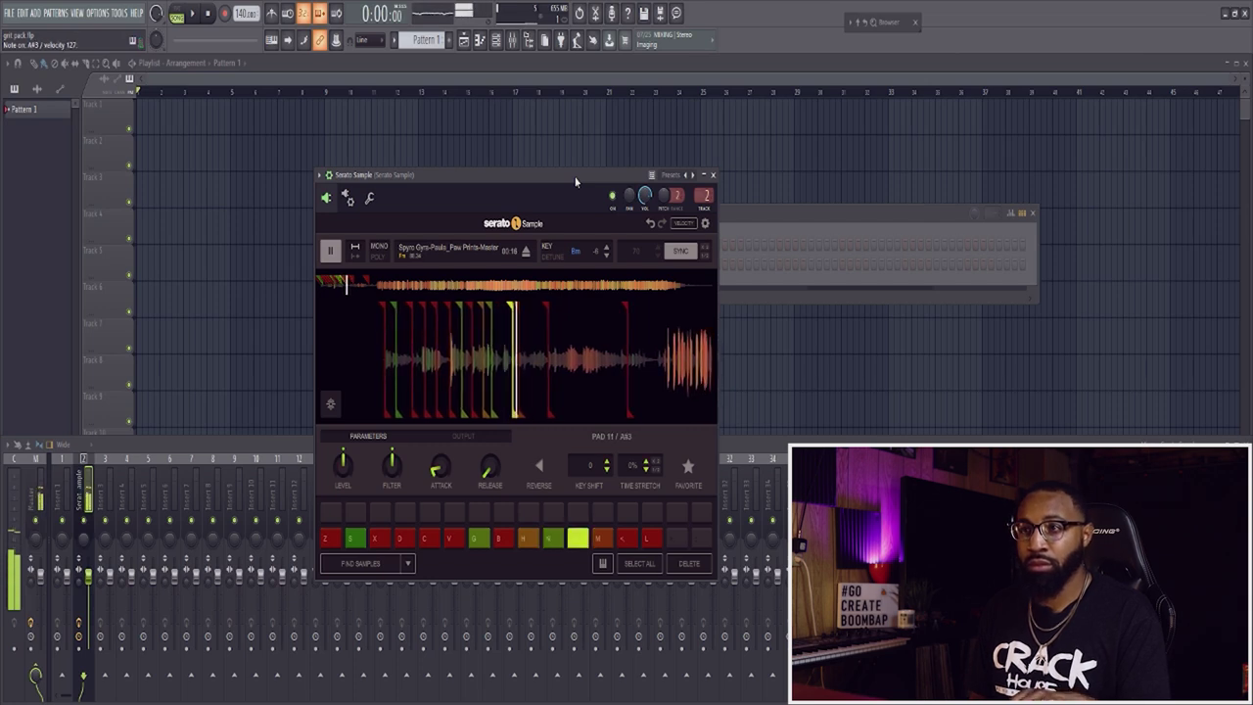
{"action": "key", "text": "m"}
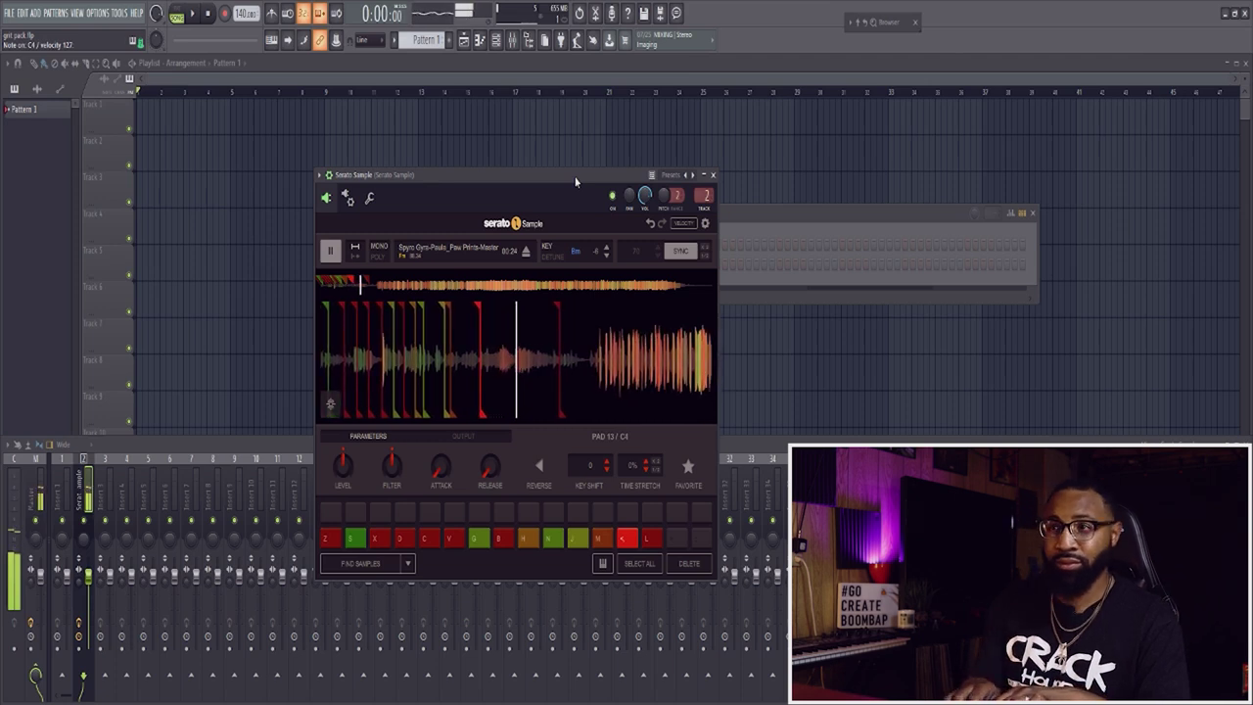
{"action": "key", "text": "l"}
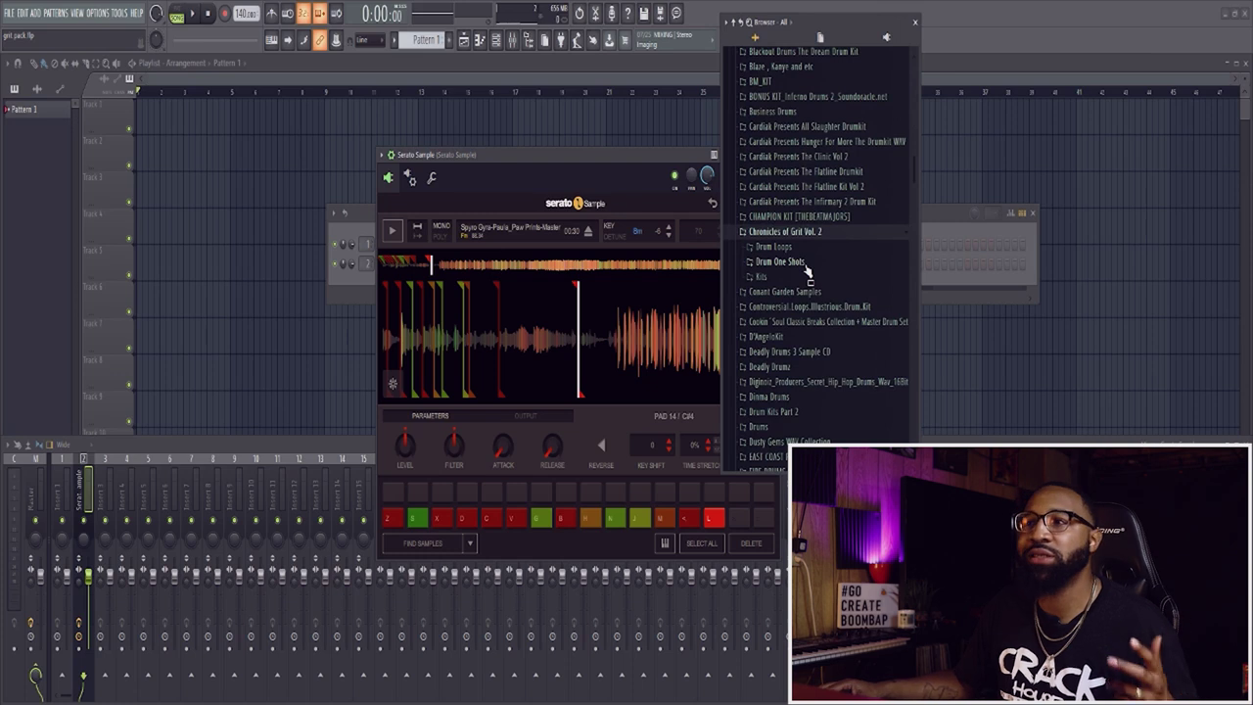
Browse the Chronicles of Grit Vol. 2 kit and preview Cassette full drum loops 21, 28, 10, 7 and 11
{"action": "left_click", "coordinate": [803, 277]}
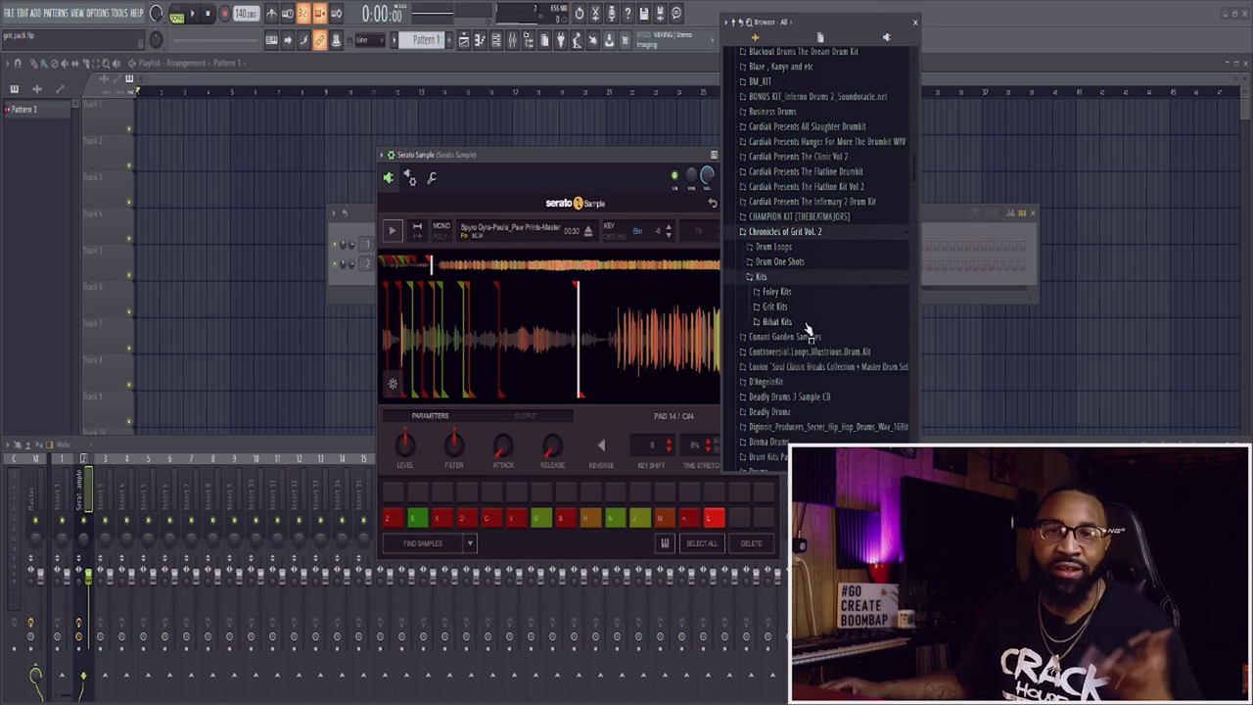
{"action": "left_click", "coordinate": [783, 280]}
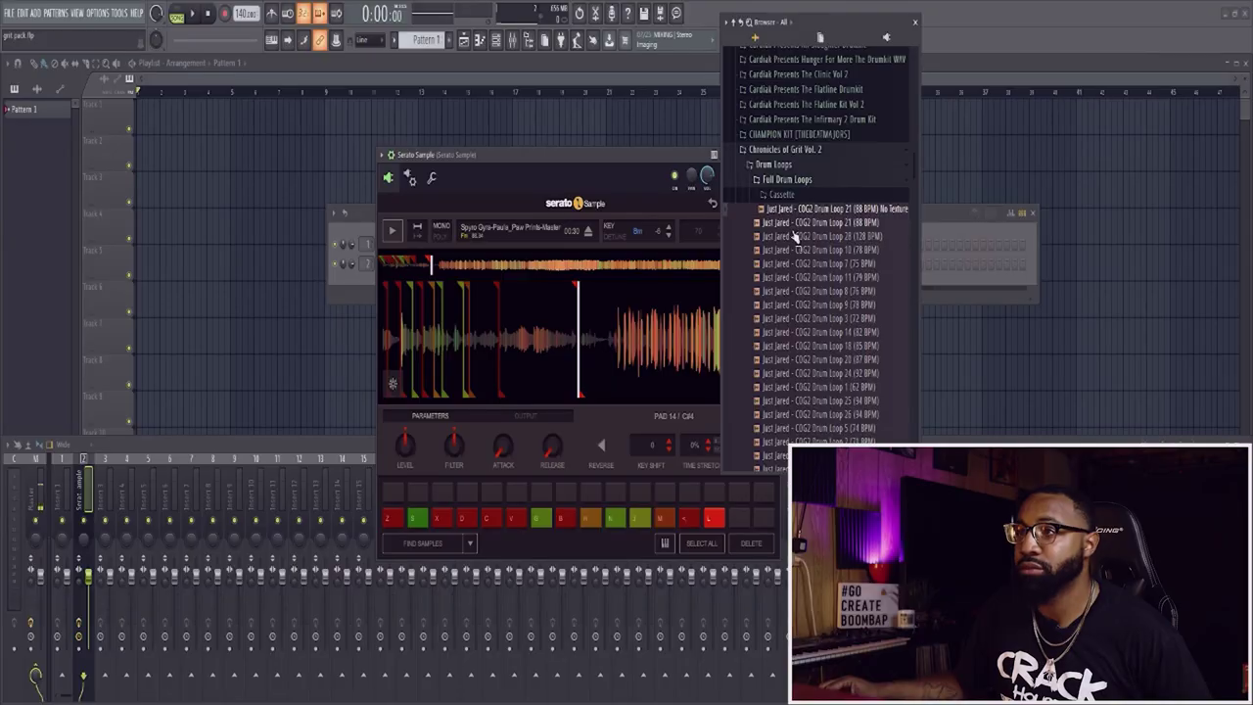
{"action": "left_click", "coordinate": [798, 225]}
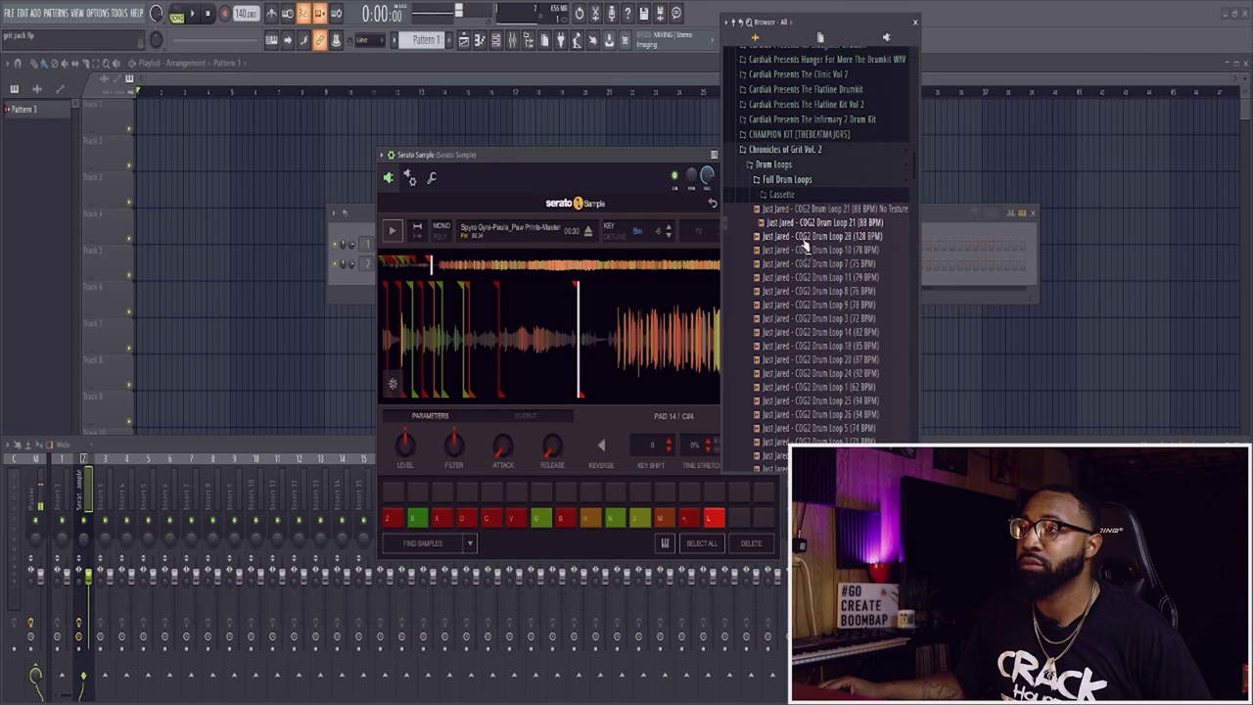
{"action": "left_click", "coordinate": [803, 237]}
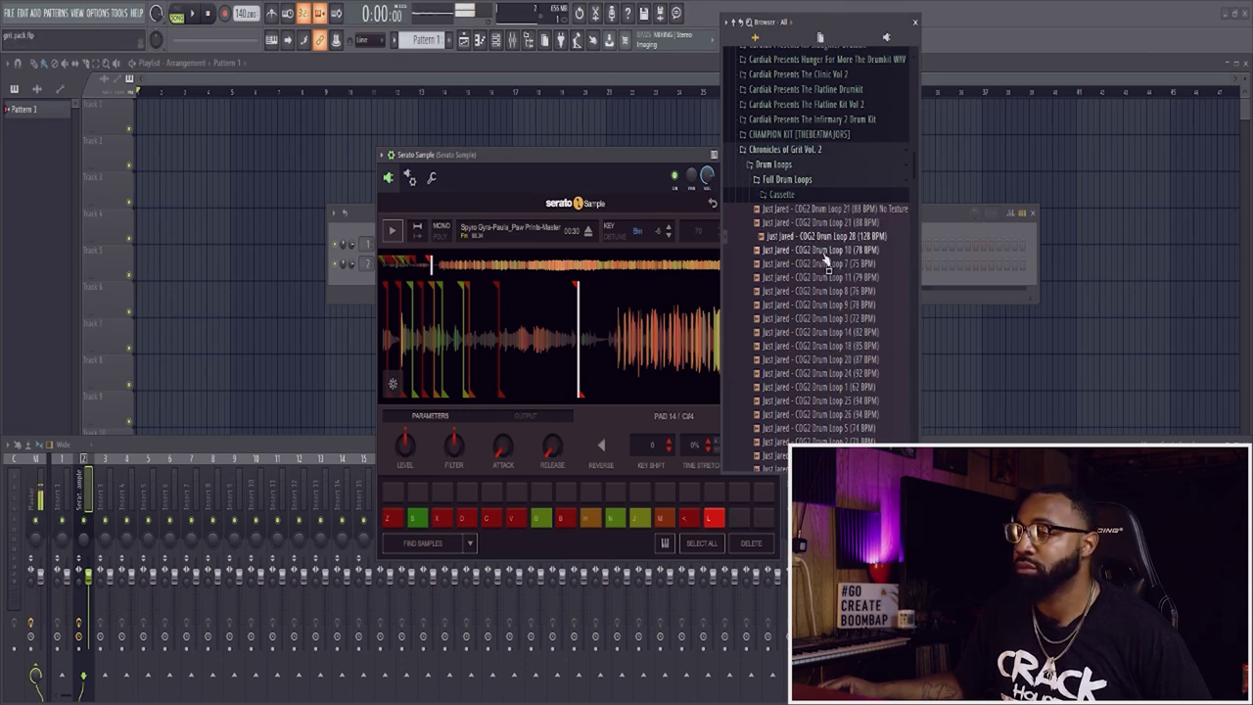
{"action": "left_click", "coordinate": [825, 251]}
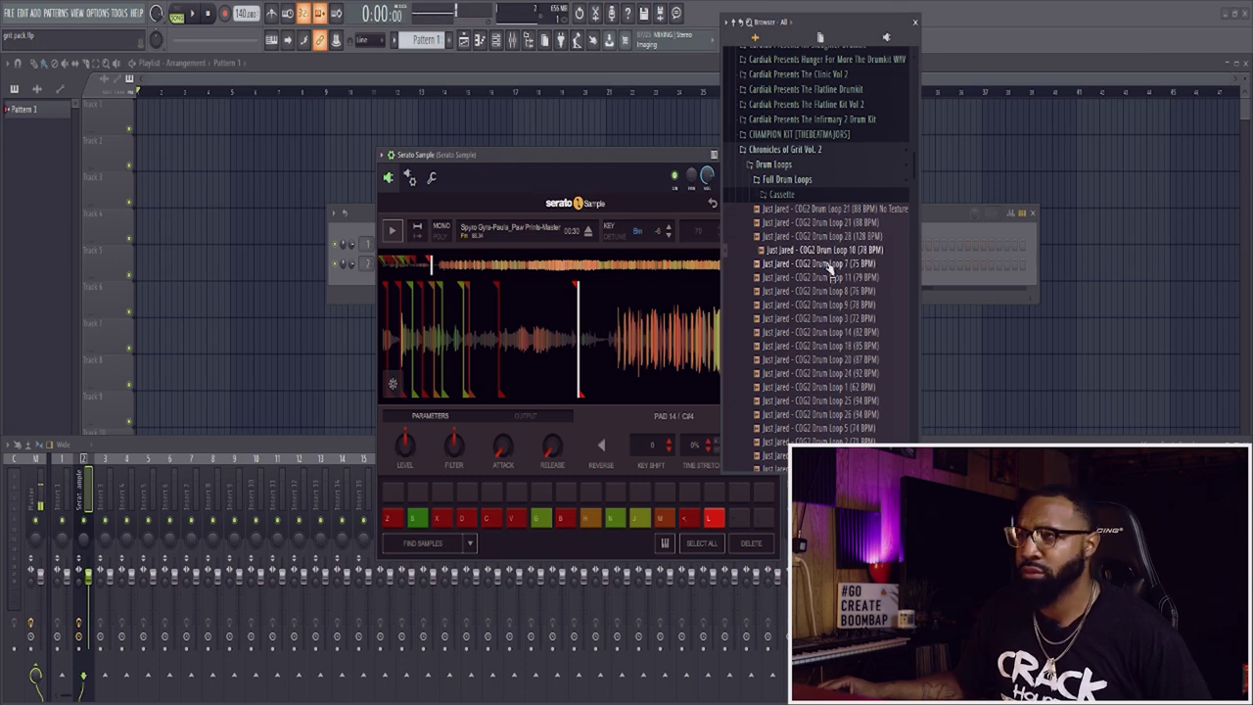
{"action": "left_click", "coordinate": [830, 265]}
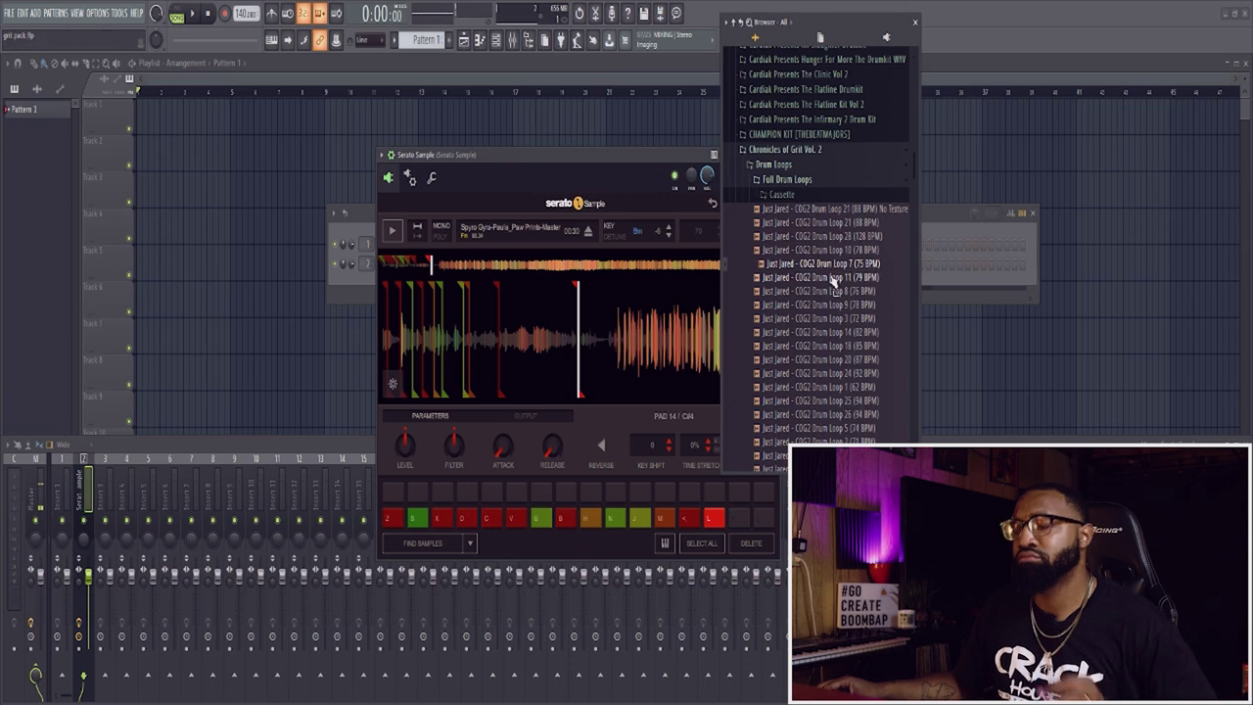
{"action": "left_click", "coordinate": [832, 279]}
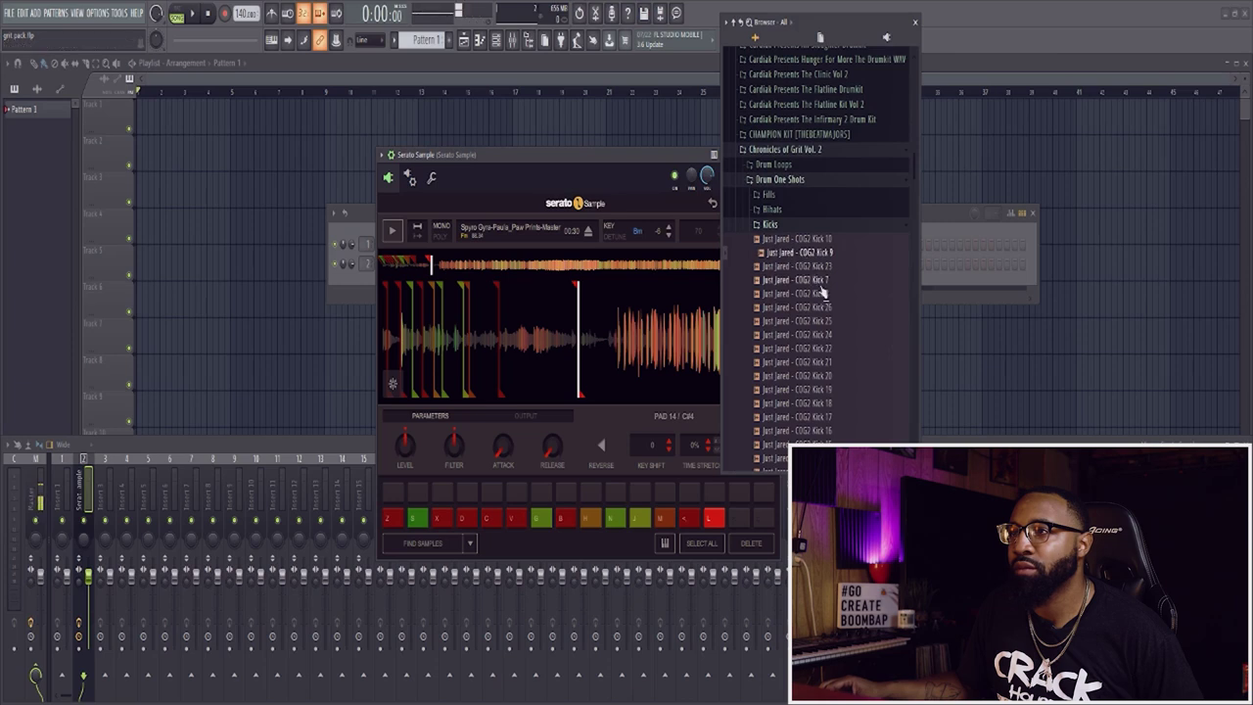
Preview kick one-shots 8, 26 and 22 from the kit's Kicks folder
{"action": "left_click", "coordinate": [829, 293]}
{"action": "left_click", "coordinate": [826, 307]}
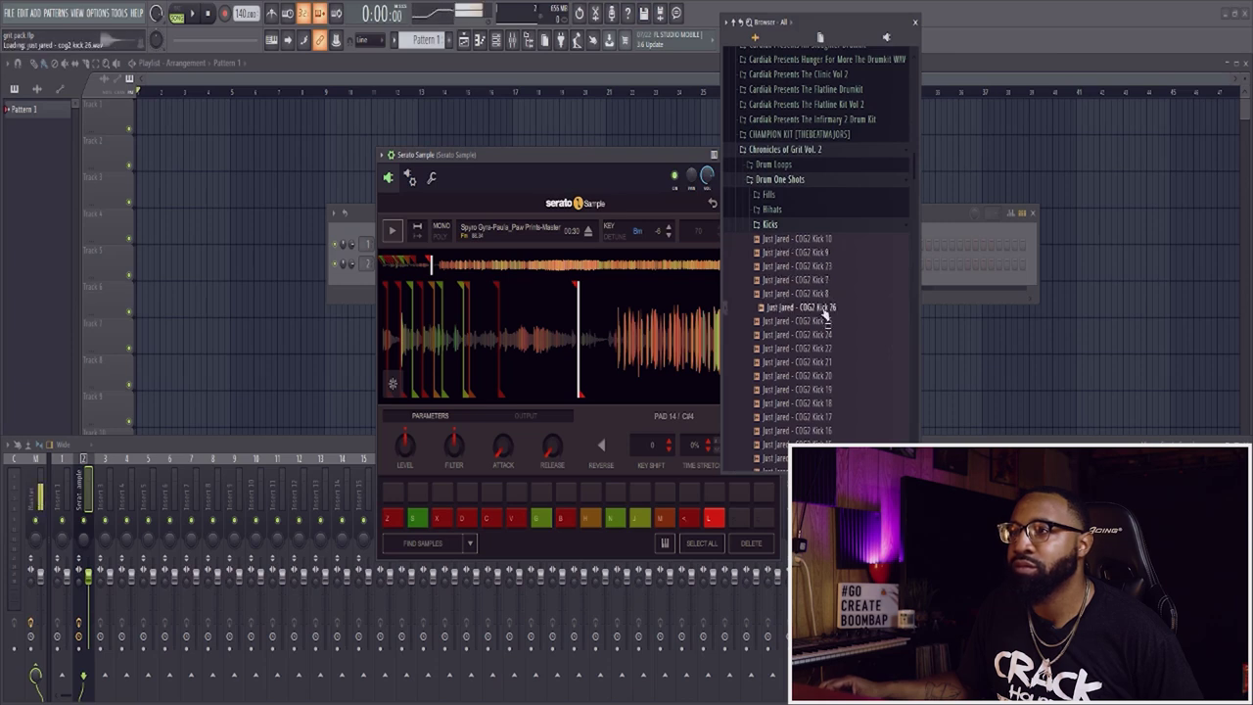
{"action": "left_click", "coordinate": [827, 348]}
{"action": "scroll", "coordinate": [832, 323], "scroll_direction": "down", "scroll_amount": 2}
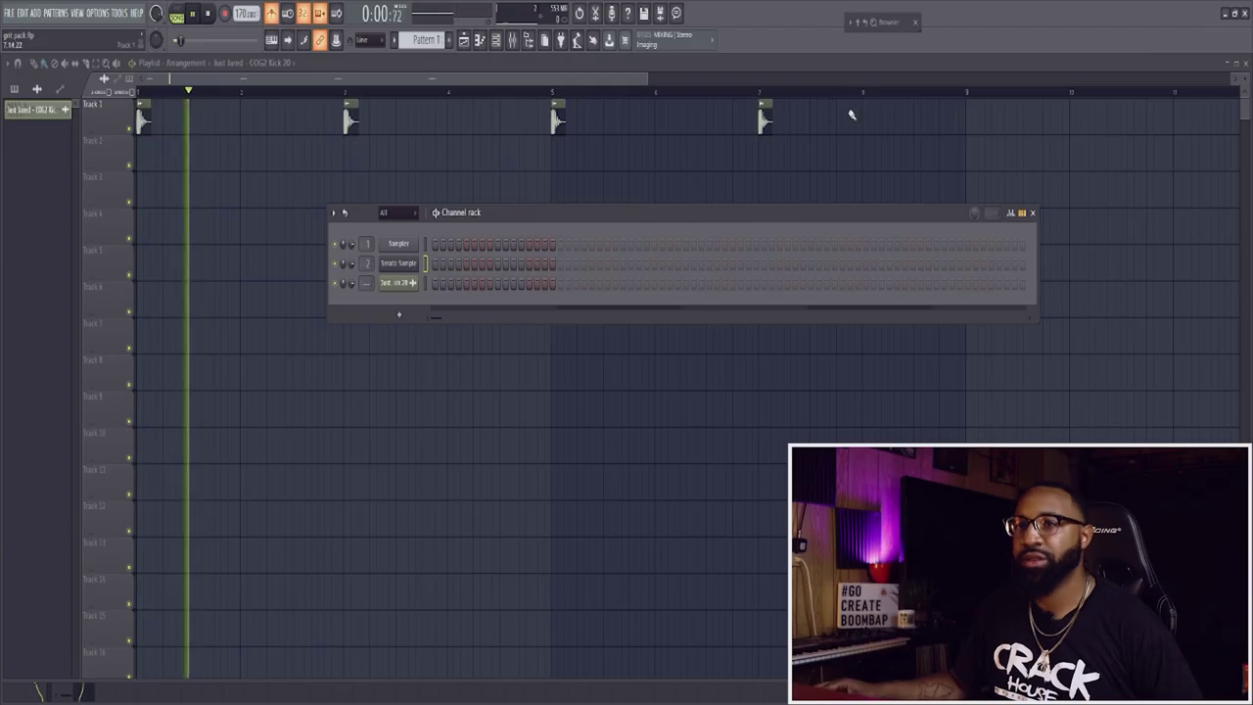
Preview the kit's snare one-shots from Snare 15 down to Snare 10 while the kick pattern plays
{"action": "left_click", "coordinate": [881, 22]}
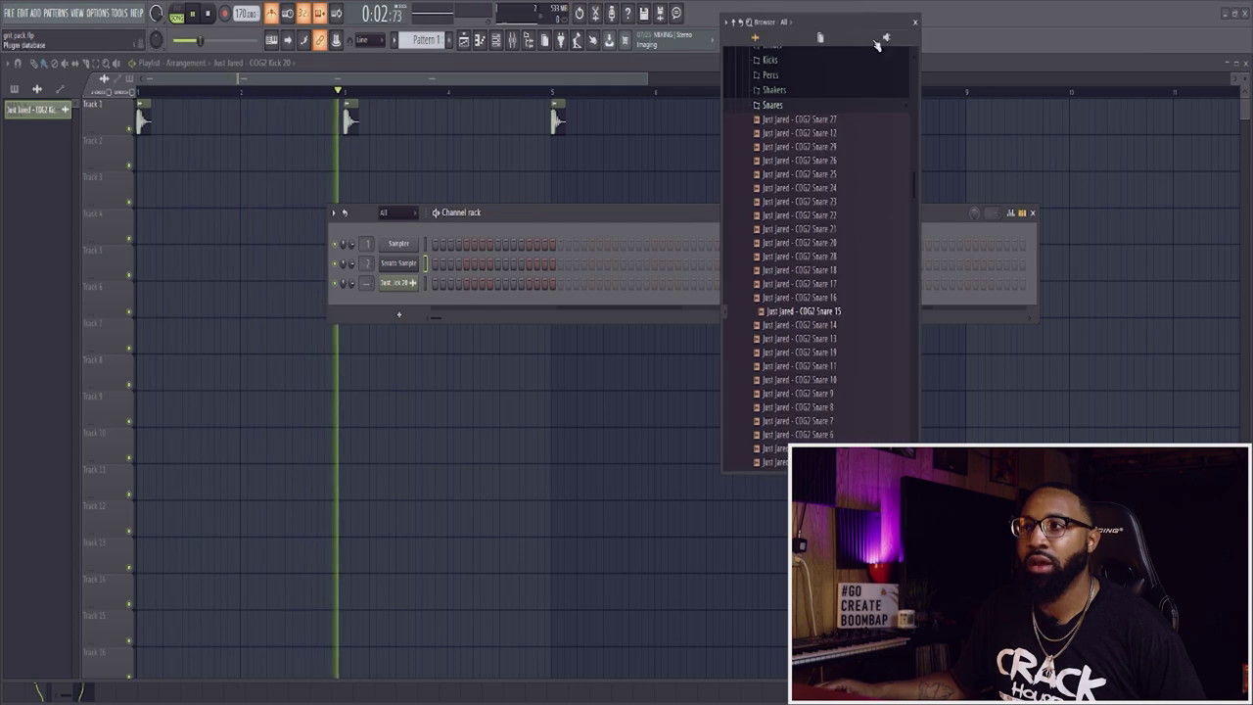
{"action": "left_click_drag", "start_coordinate": [798, 297], "coordinate": [825, 326]}
{"action": "key", "text": "Down"}
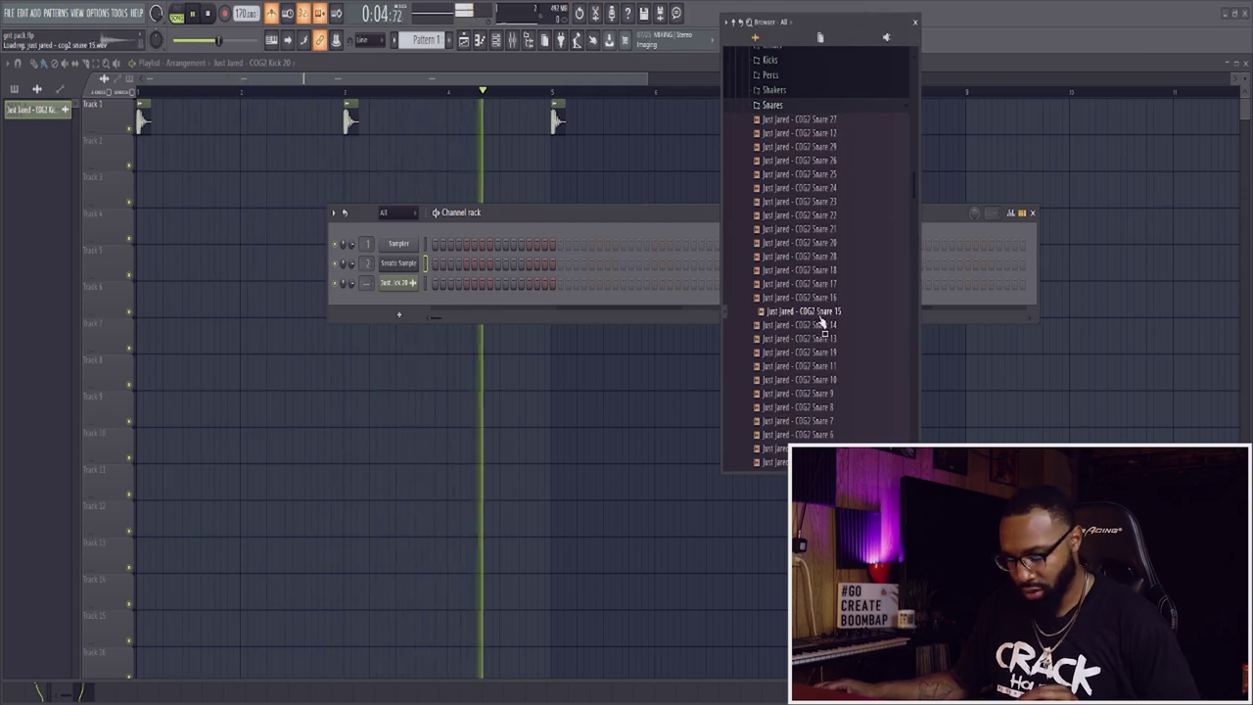
{"action": "key", "text": "Down"}
{"action": "key", "text": "Down"}
{"action": "key", "text": "Down"}
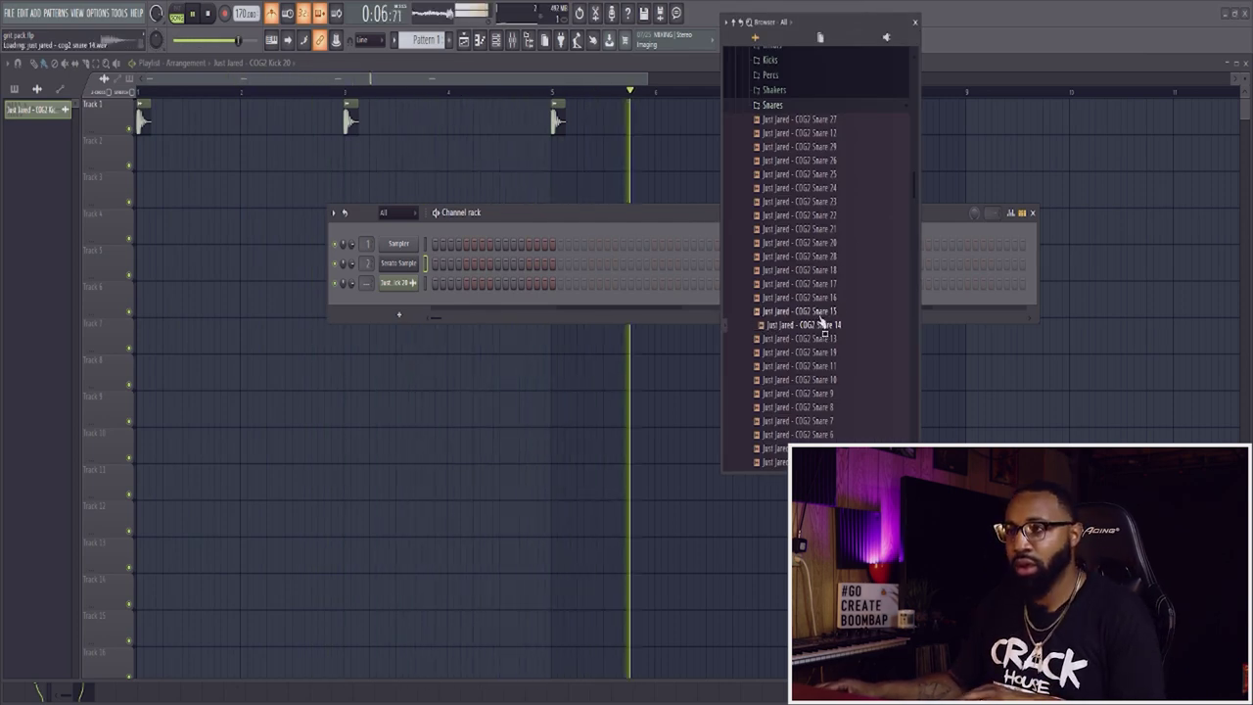
{"action": "key", "text": "Down"}
{"action": "key", "text": "Down"}
{"action": "key", "text": "Down"}
{"action": "key", "text": "Down"}
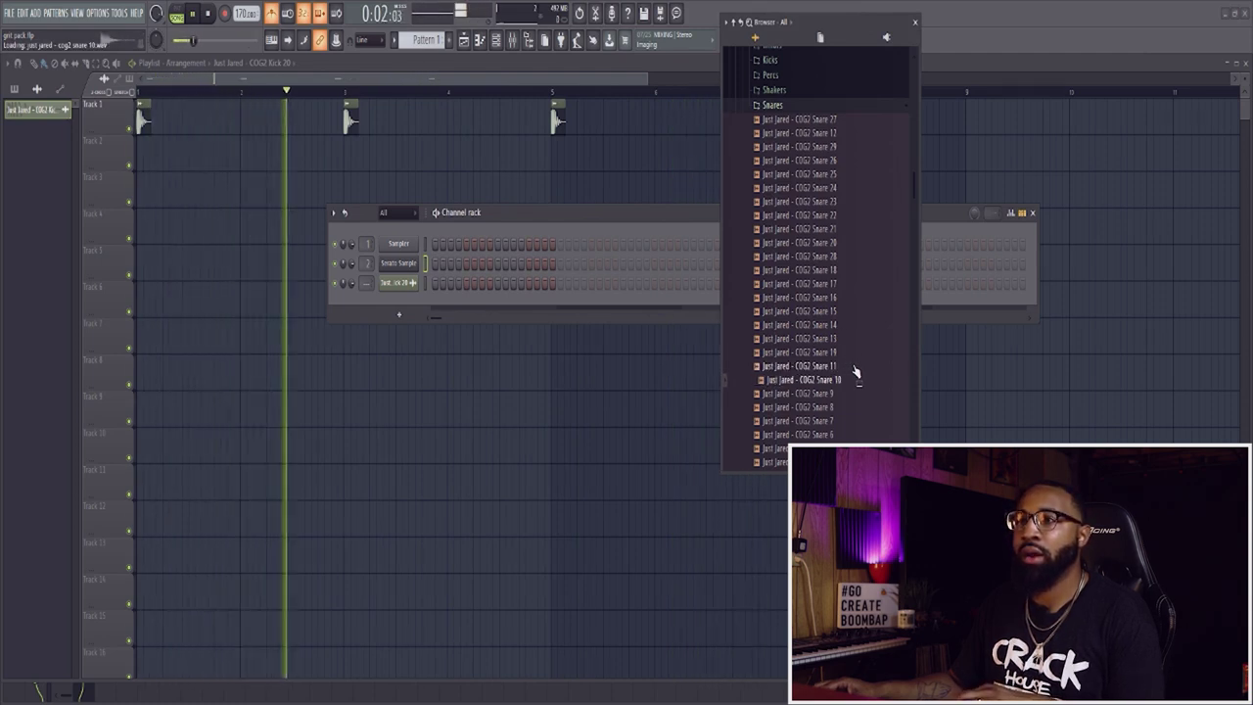
Choose Snare 29 and place it on Track 2 in the middle of bars 1 and 2
{"action": "left_click", "coordinate": [554, 160]}
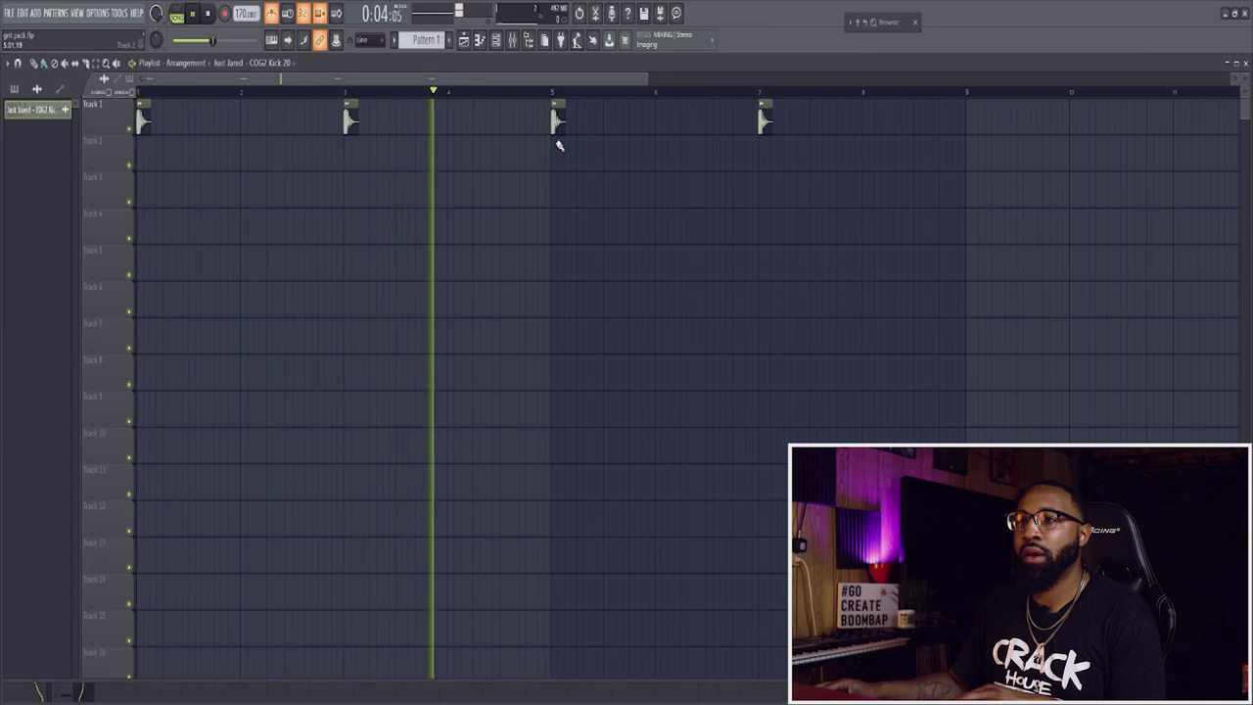
{"action": "scroll", "coordinate": [557, 131], "scroll_direction": "down", "scroll_amount": 2}
{"action": "key", "text": "Down"}
{"action": "scroll", "coordinate": [842, 213], "scroll_direction": "up", "scroll_amount": 5}
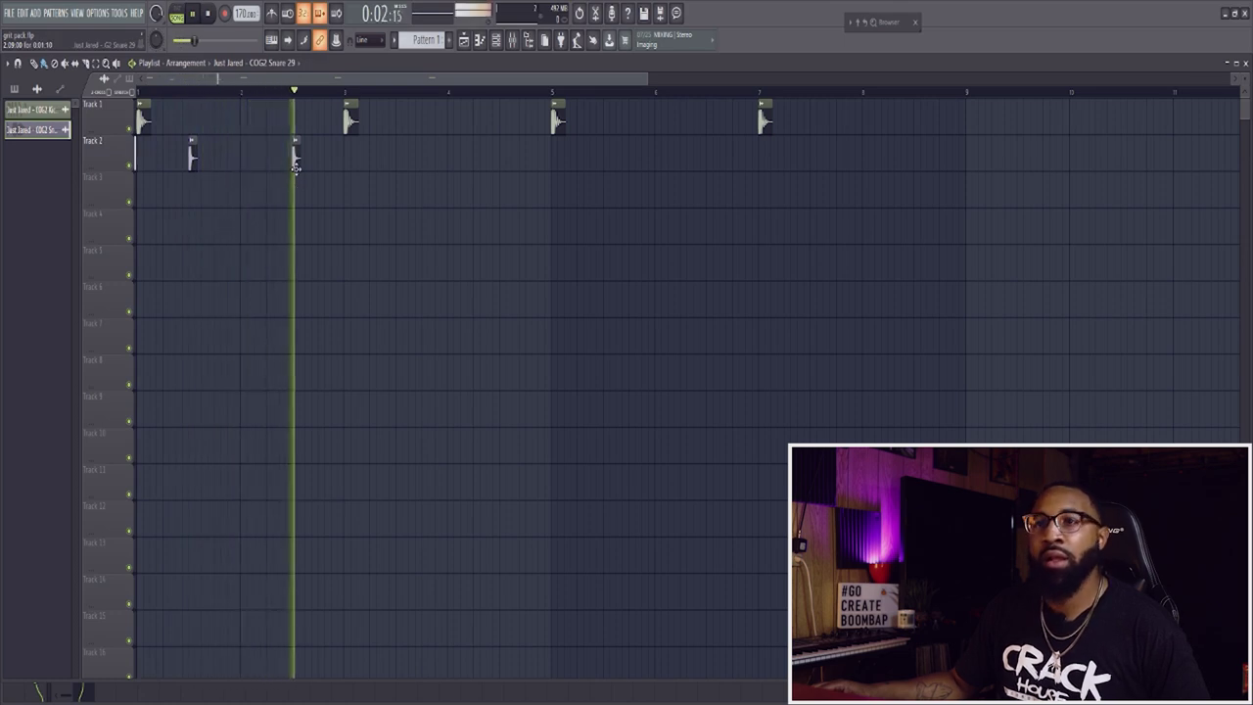
Duplicate the two snare clips along Track 2 through bar 8, aligning each copy to the middle of its bar
{"action": "left_click_drag", "start_coordinate": [330, 169], "coordinate": [186, 158]}
{"action": "key", "text": "ctrl+b"}
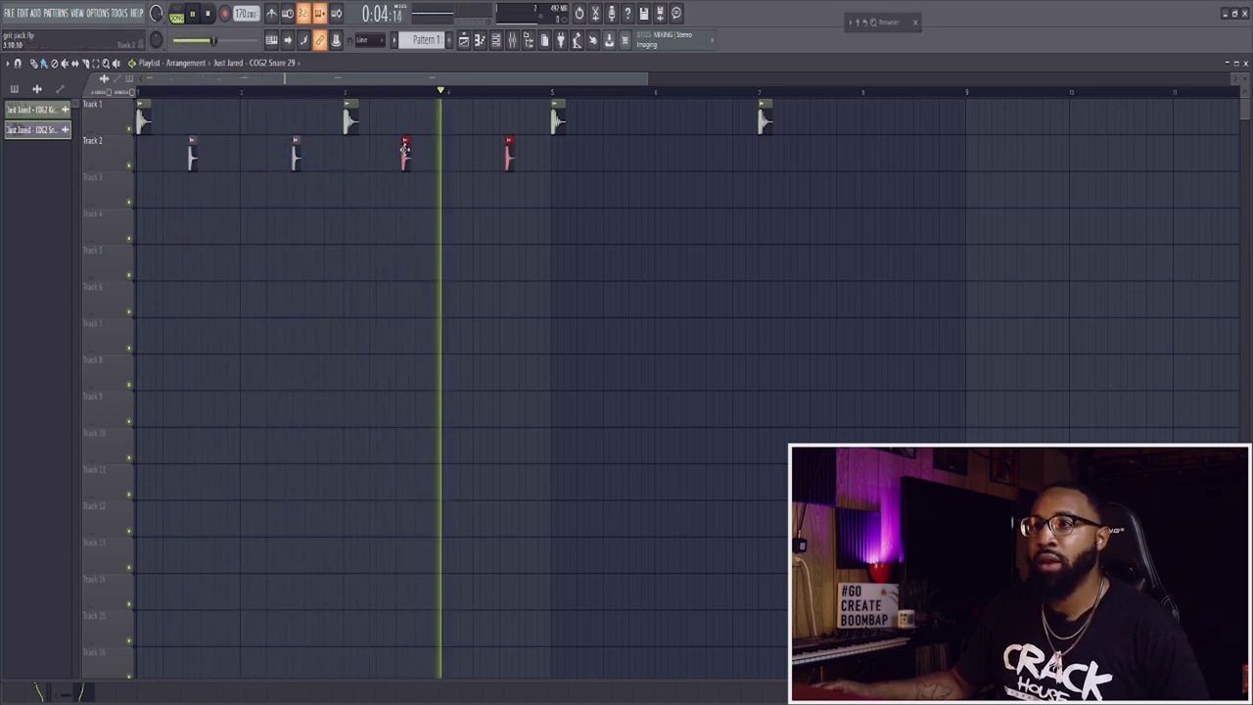
{"action": "left_click_drag", "start_coordinate": [573, 137], "coordinate": [606, 155]}
{"action": "left_click", "coordinate": [927, 280]}
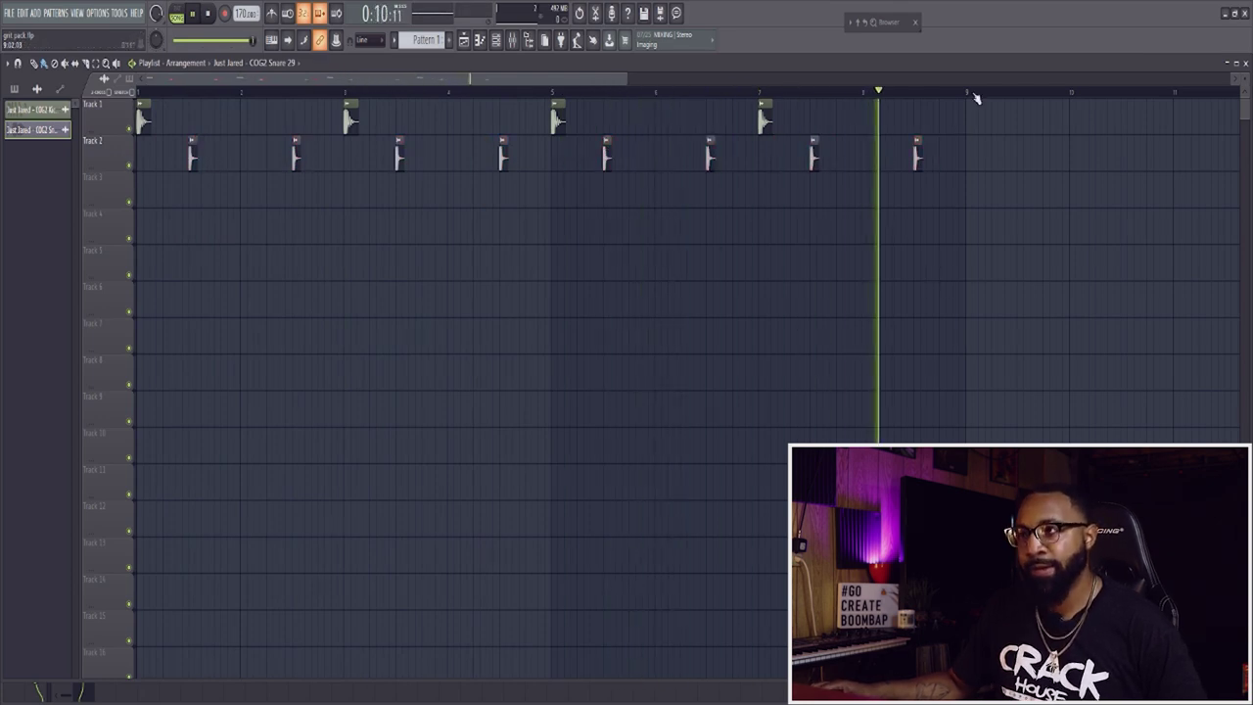